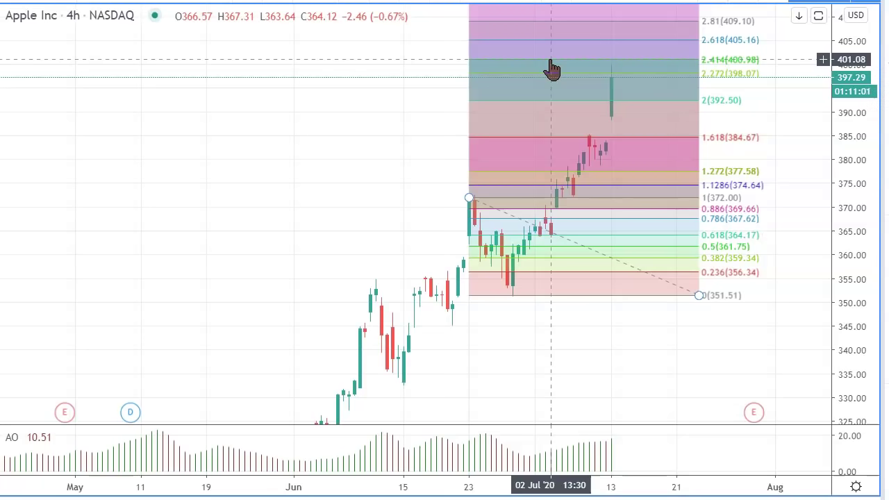
Deselect the Fibonacci drawing on the Apple chart, now showing 1-minute candles.
click(378, 121)
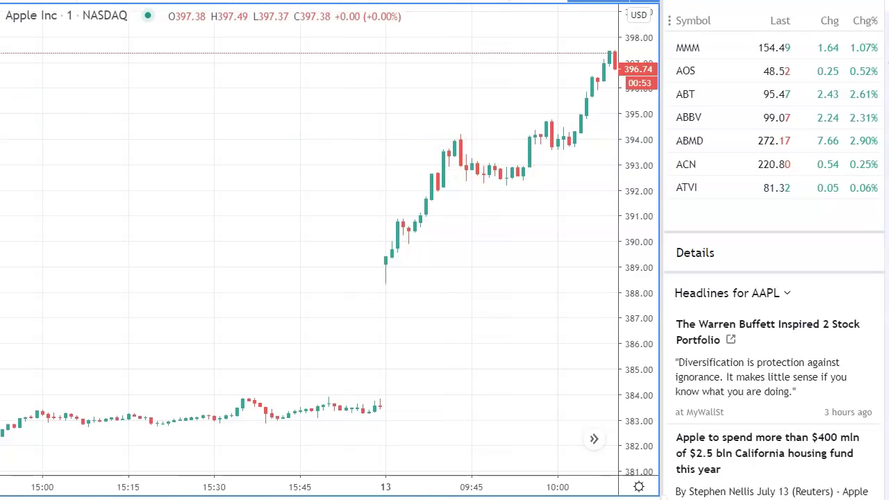
Frame the first bull flag near 393 with a trend line and a parallel copy below.
click(11, 26)
click(60, 54)
click(456, 114)
click(550, 177)
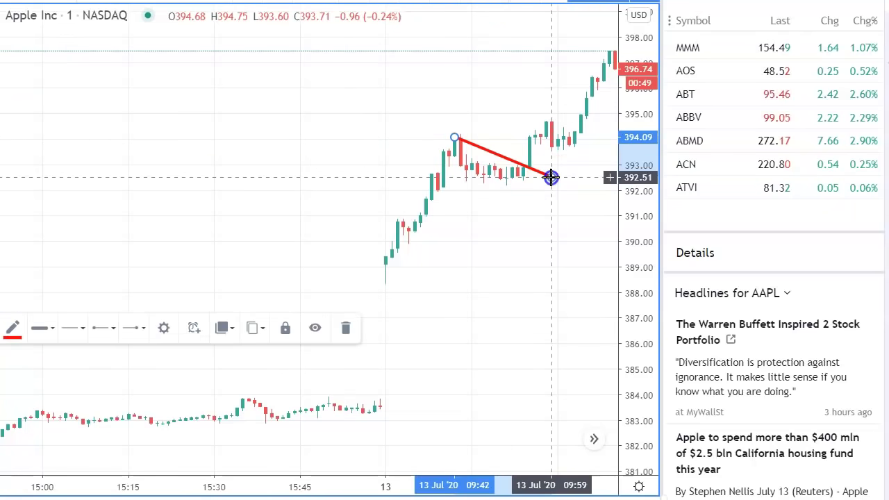
key(ctrl+c)
key(ctrl+v)
drag(464, 159, 535, 204)
click(489, 286)
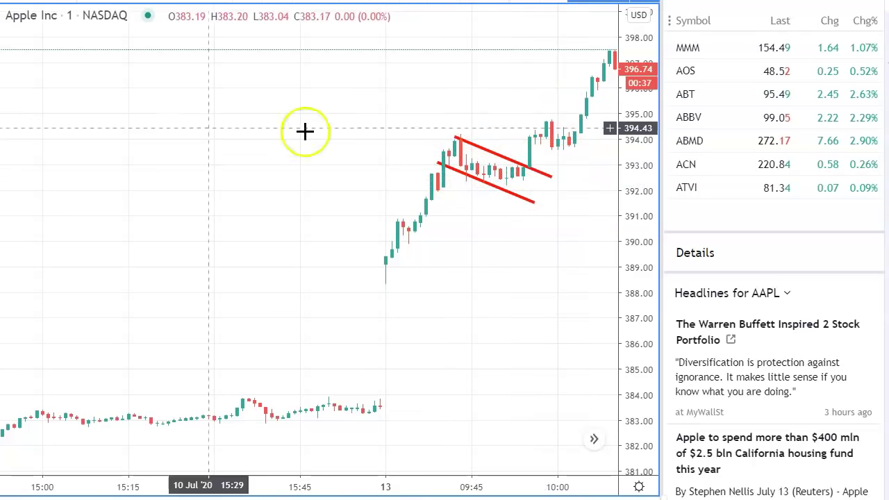
Draw the pennant's upper and flat lower trend lines near 394.
click(546, 118)
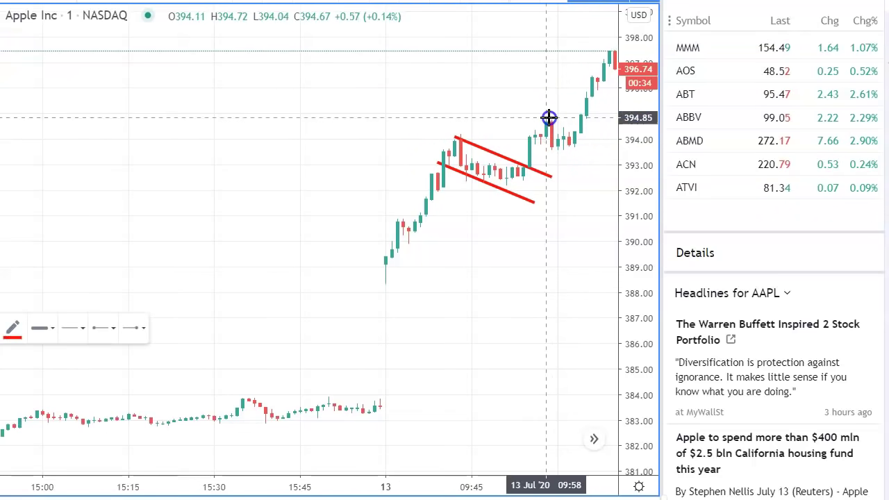
click(597, 141)
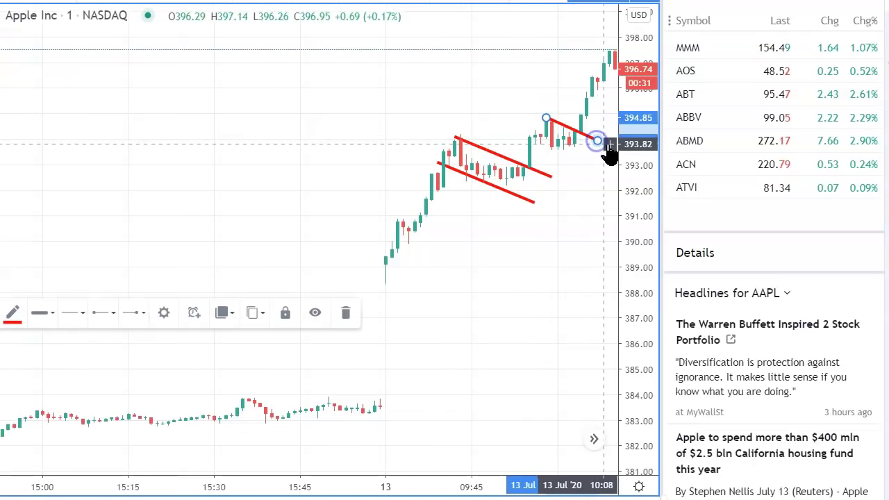
click(5, 54)
click(54, 51)
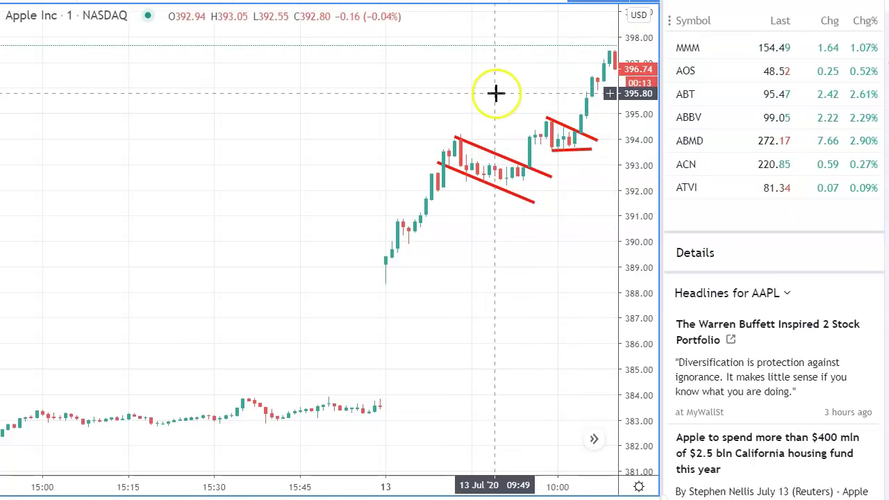
drag(506, 86, 340, 151)
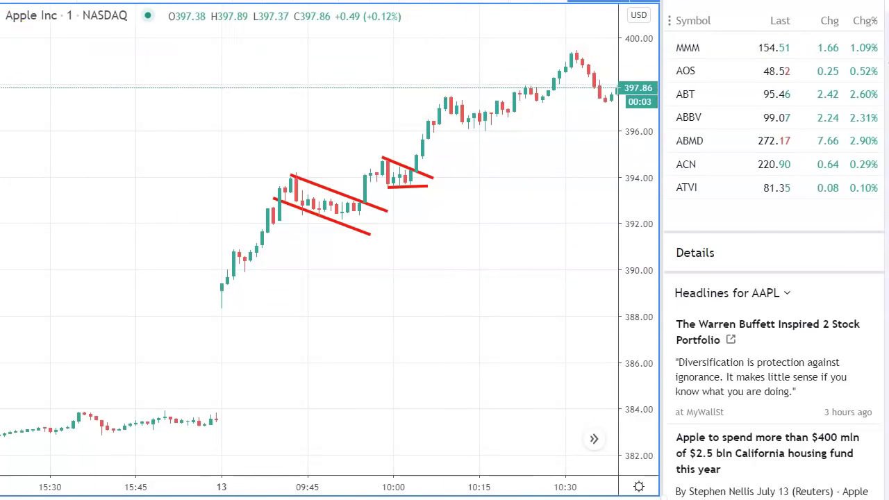
Draw parallel upper and lower trend lines around the 10:05–10:20 flag near 396–397.
click(21, 42)
click(50, 52)
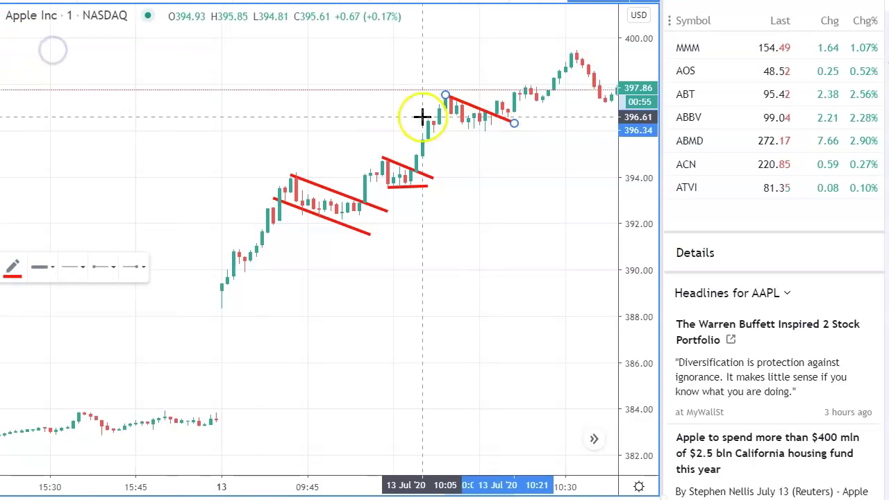
click(422, 118)
click(499, 141)
click(545, 151)
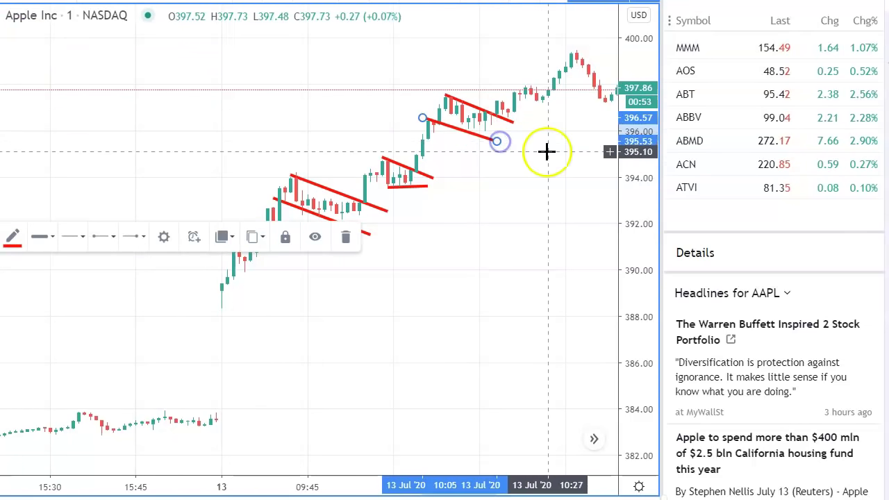
click(470, 138)
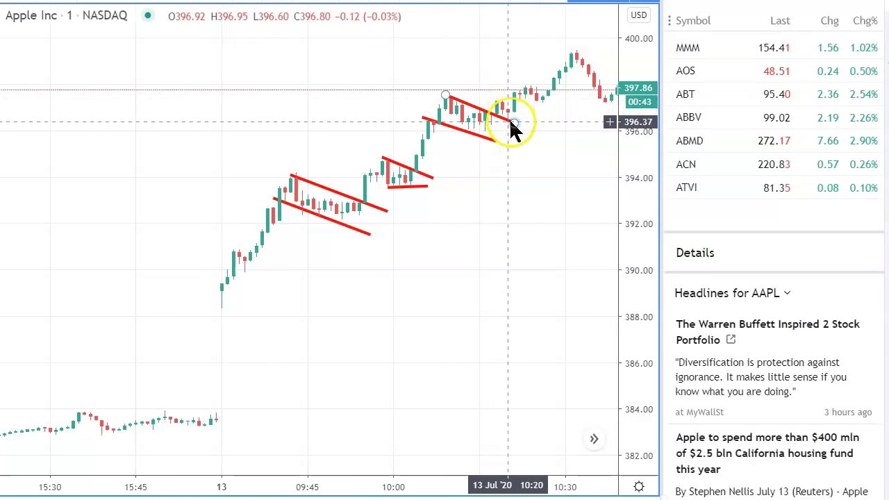
drag(560, 133, 353, 199)
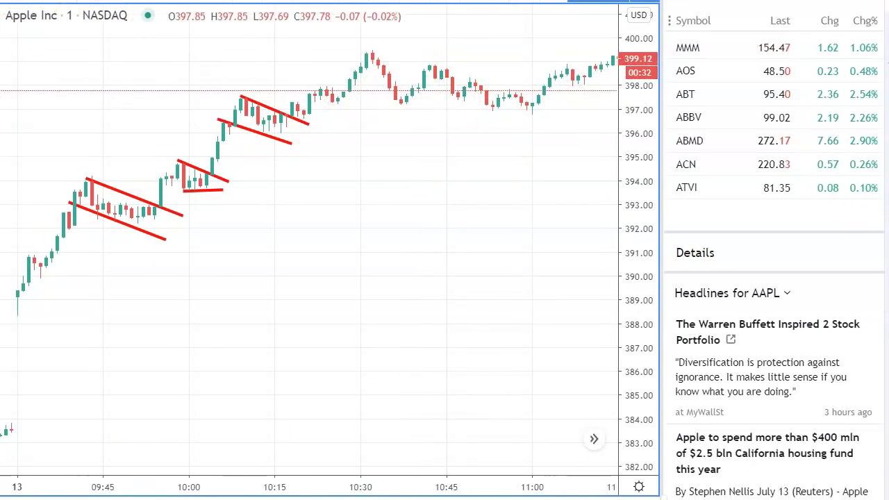
Draw the falling wedge's converging lines from the 10:34 peak to about 11:05.
click(39, 54)
click(389, 58)
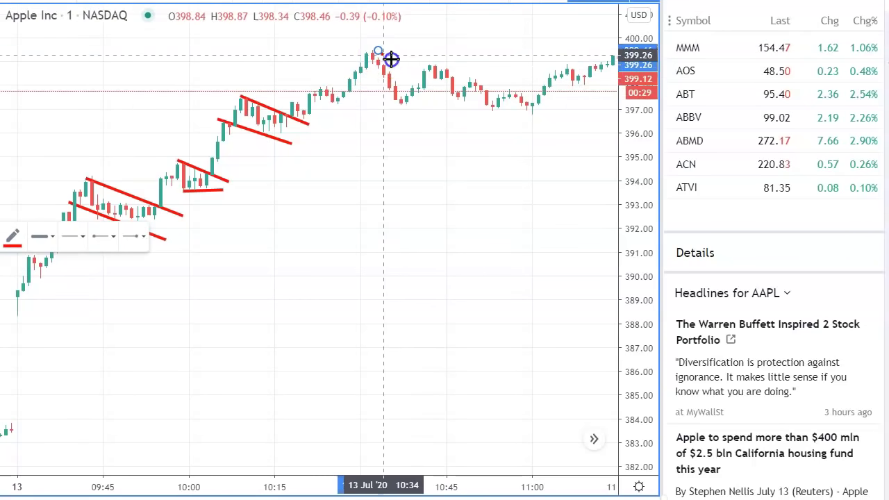
click(550, 102)
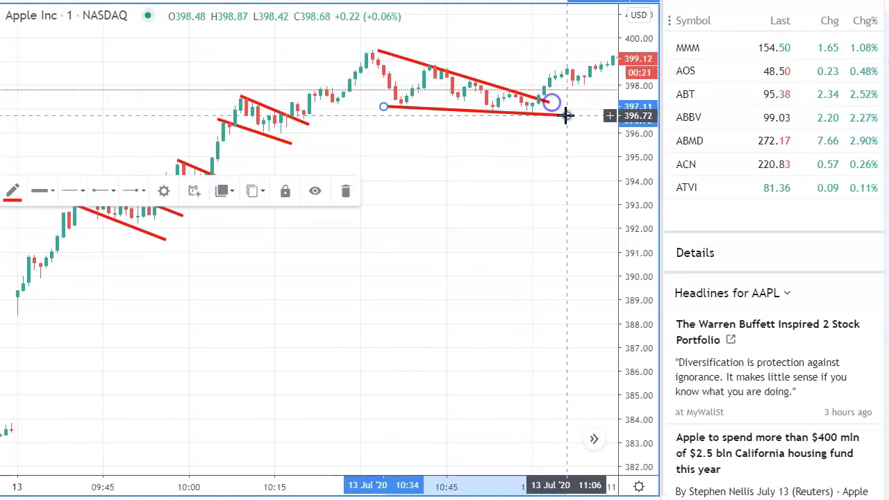
click(567, 155)
click(399, 104)
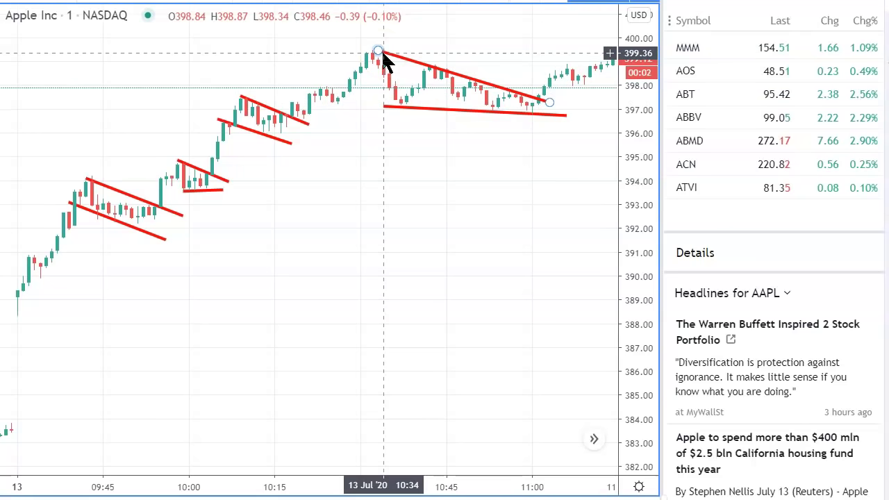
click(472, 74)
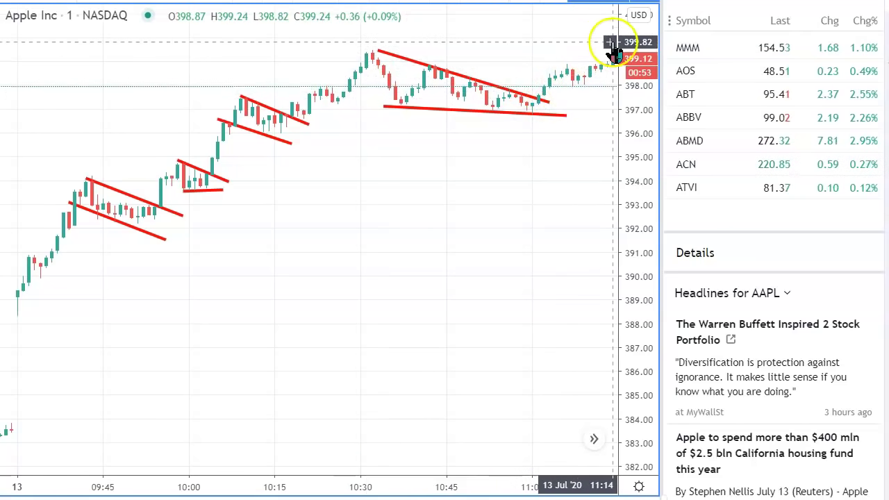
drag(546, 169, 384, 193)
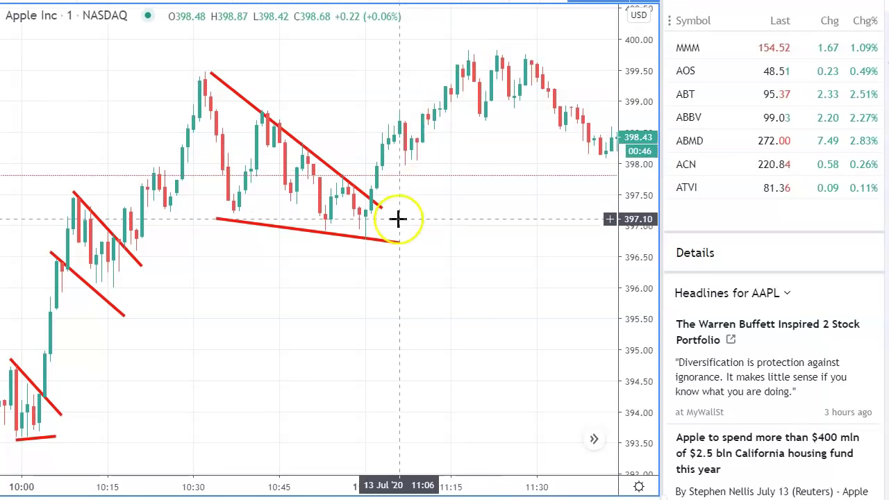
Nudge the wedge's upper line right end slightly.
click(213, 75)
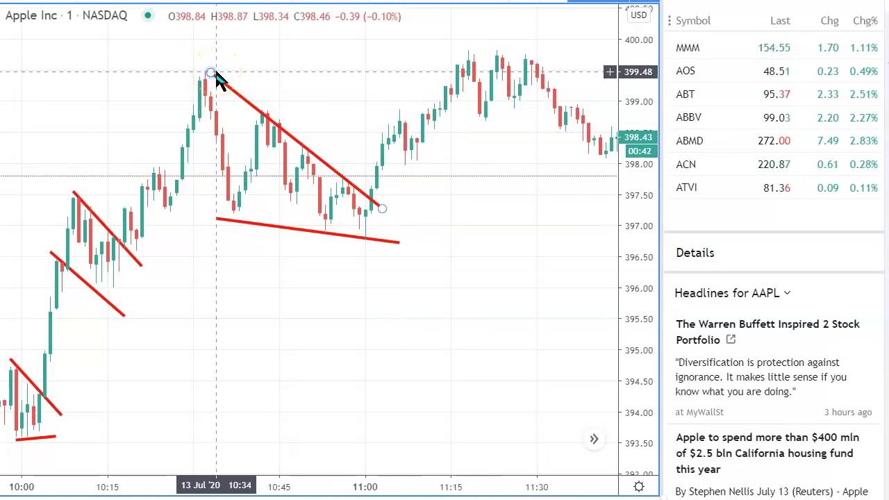
click(238, 232)
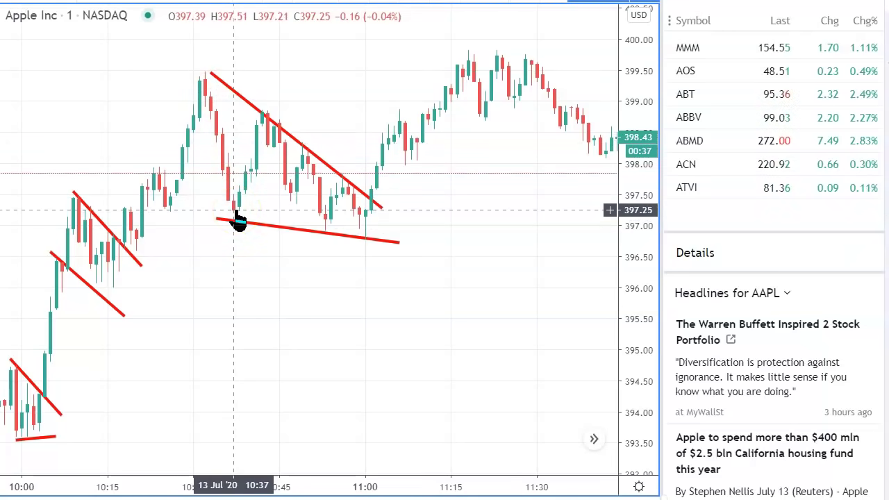
click(372, 206)
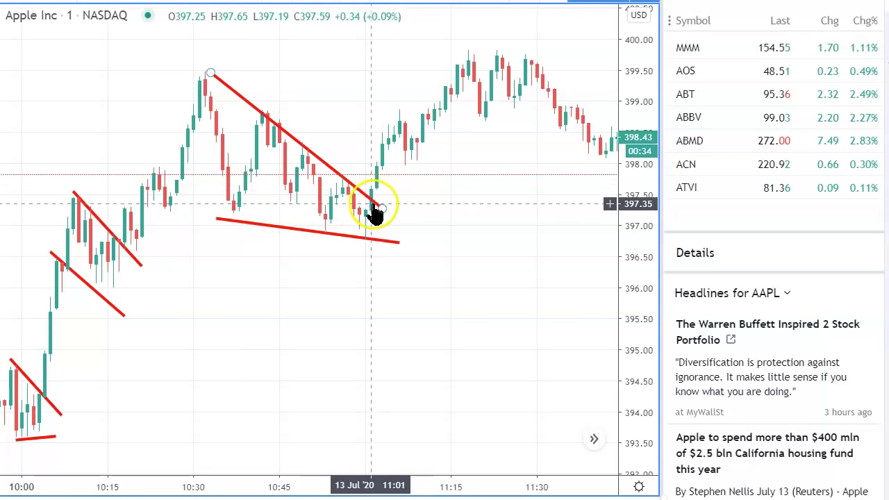
drag(372, 208, 375, 202)
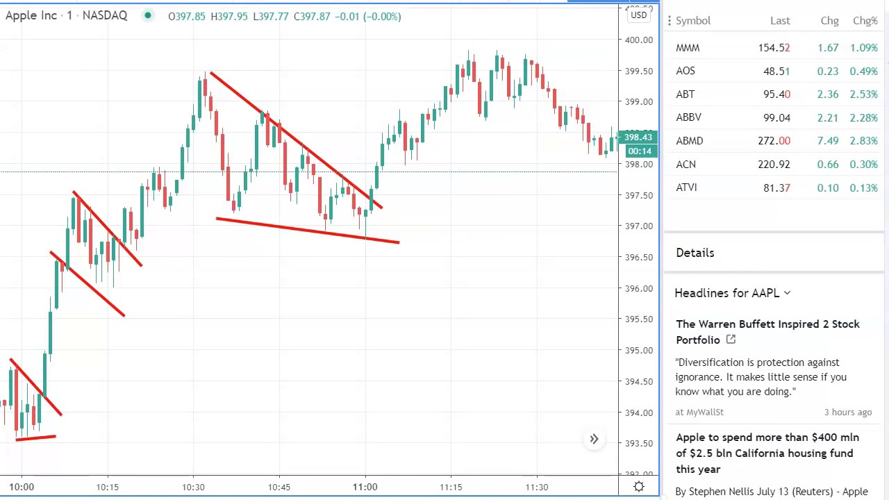
Draw a rising trend line from 11:20 to the 11:35 high, then review all drawings.
click(479, 137)
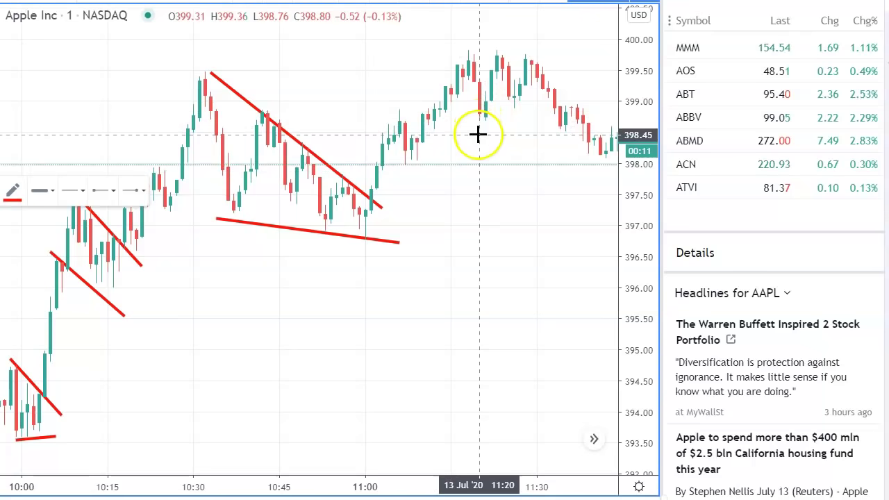
click(565, 59)
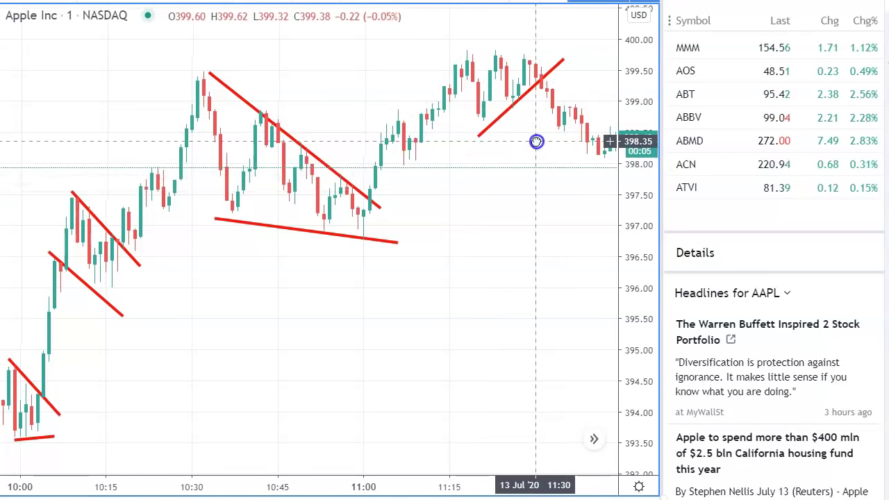
drag(526, 143, 337, 175)
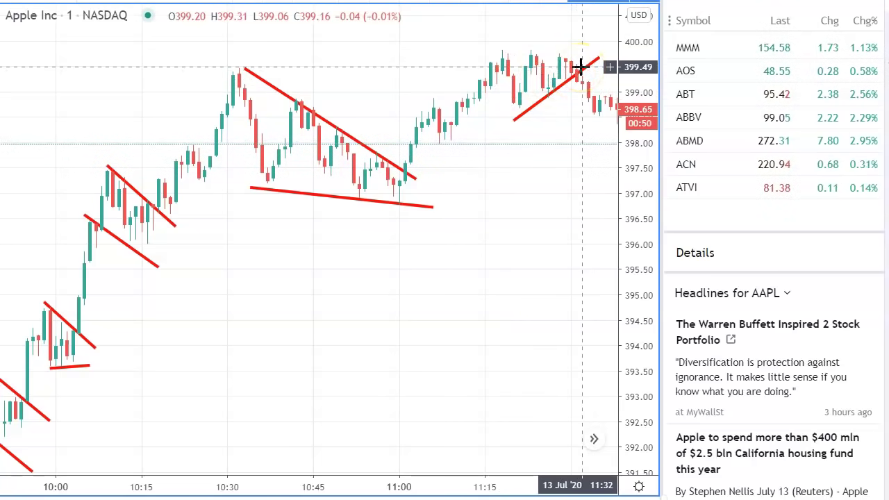
click(539, 180)
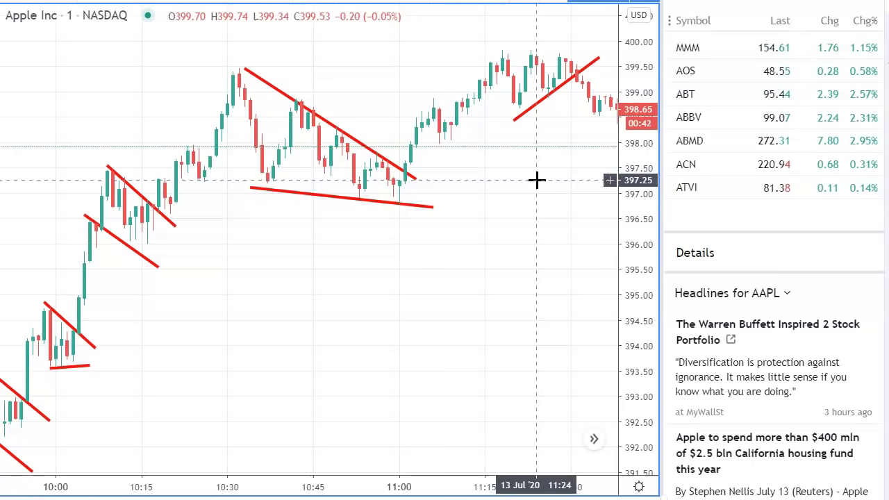
drag(238, 292, 264, 341)
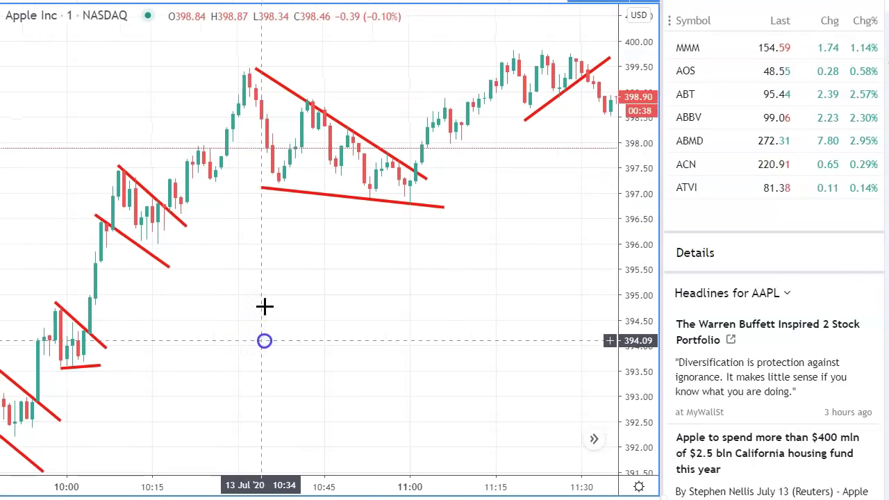